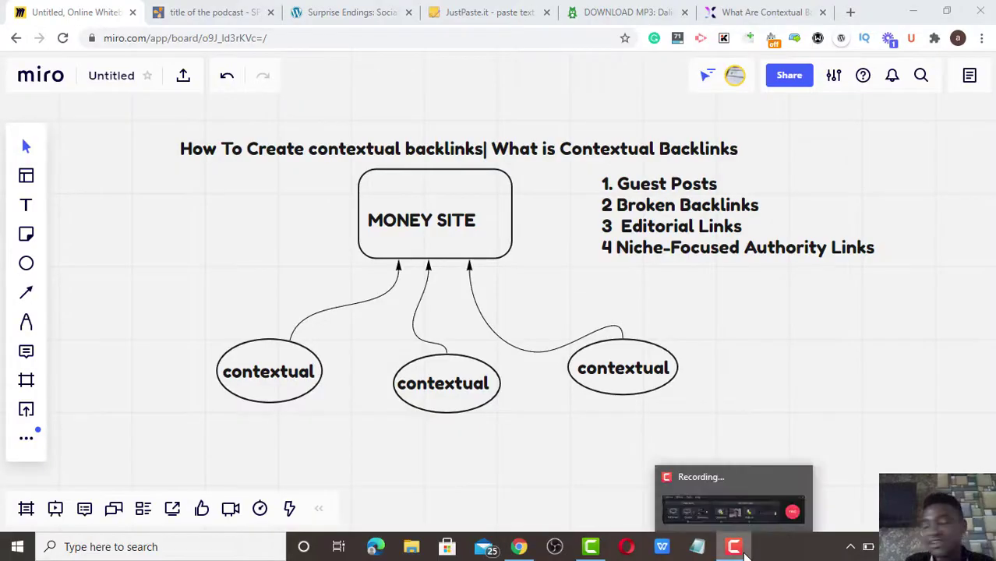
Bring up the Ameba Daliwonga post and highlight its 'latest jam' anchor text
{"action": "left_click", "coordinate": [768, 402]}
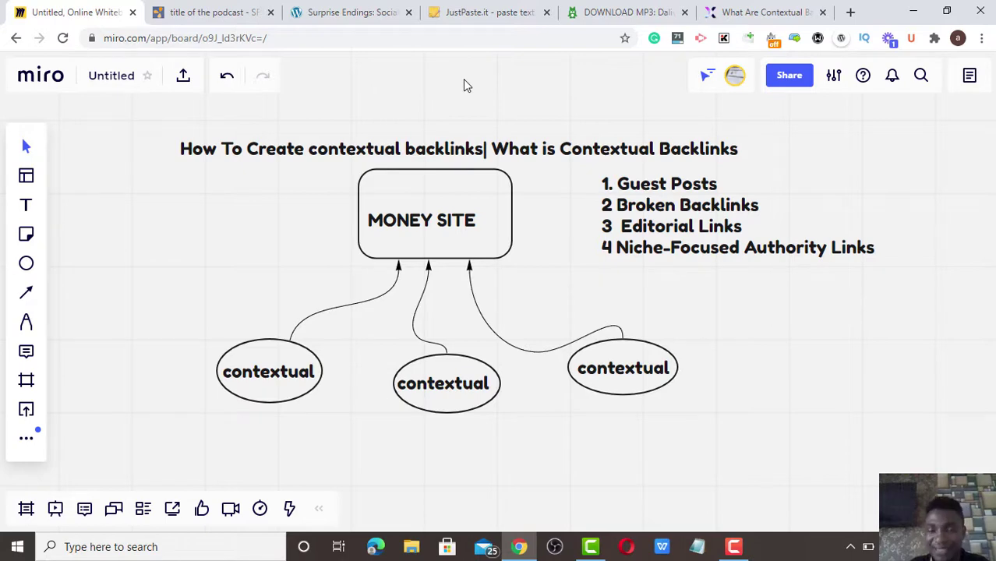
{"action": "left_click", "coordinate": [644, 11]}
{"action": "left_click", "coordinate": [560, 145]}
{"action": "left_click_drag", "start_coordinate": [516, 148], "coordinate": [396, 145]}
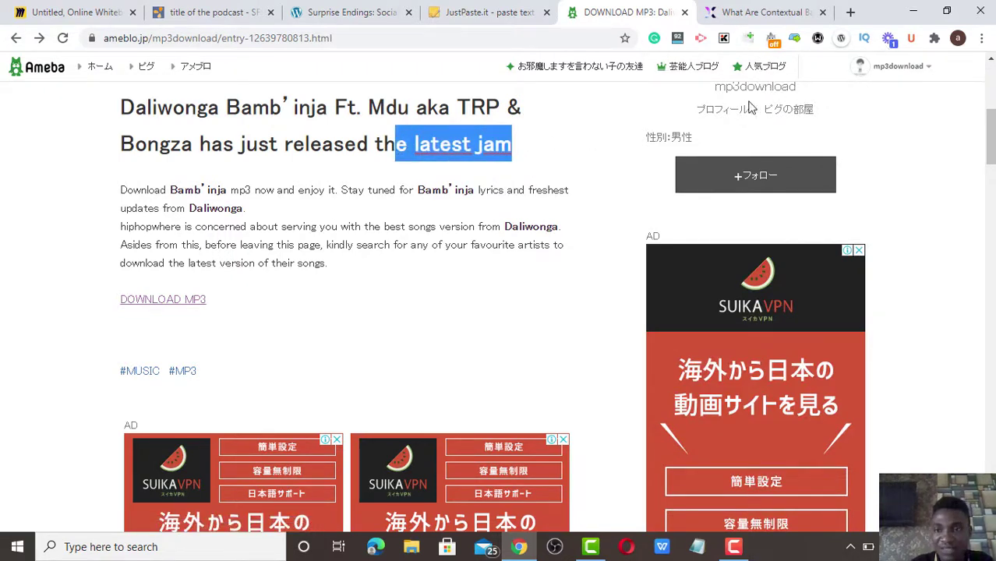
{"action": "left_click", "coordinate": [551, 175]}
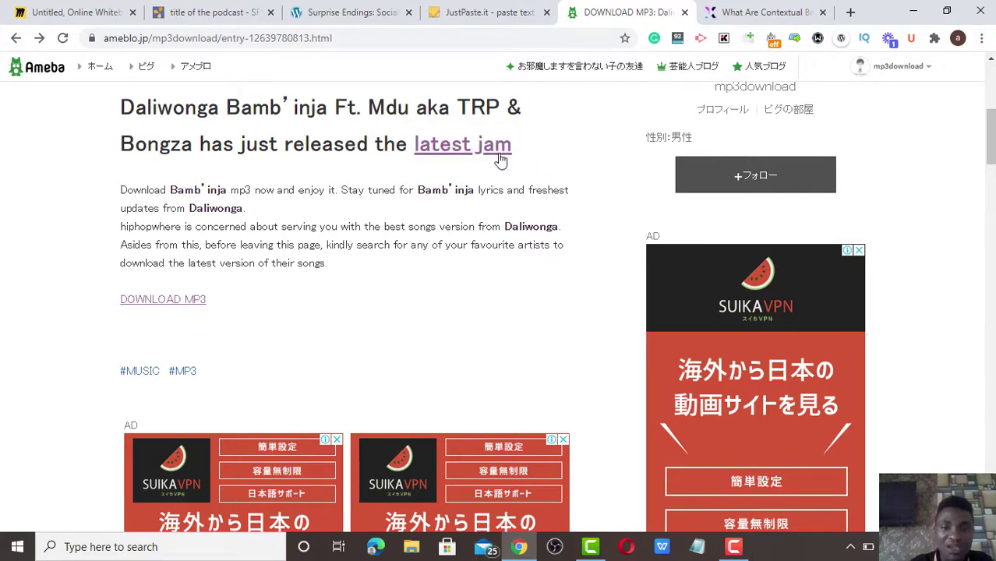
{"action": "left_click_drag", "start_coordinate": [538, 153], "coordinate": [415, 145]}
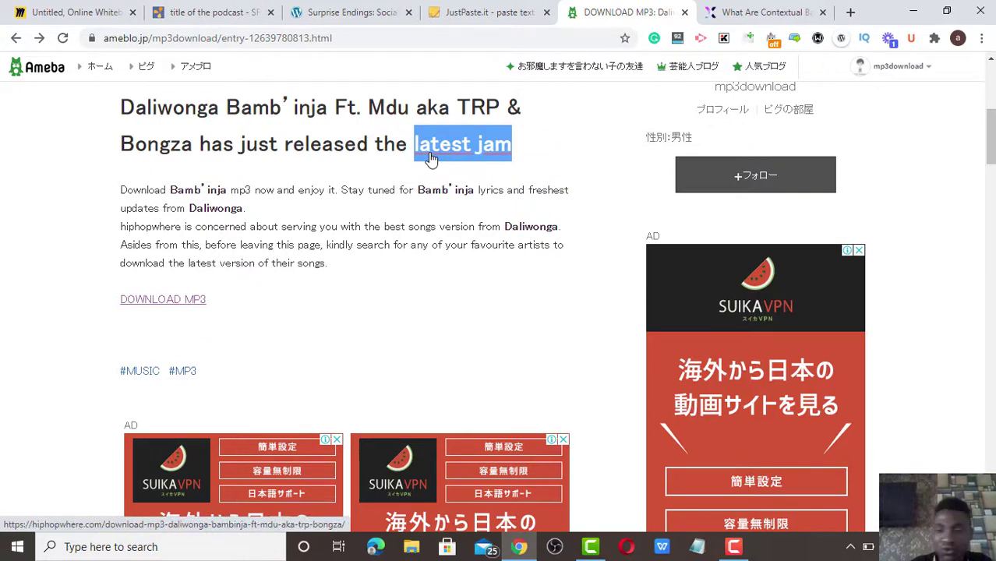
Highlight the 'latest jam' and 'DOWNLOAD MP3' link anchors, then return to the Miro board
{"action": "mouse_move", "coordinate": [431, 159]}
{"action": "left_mouse_down"}
{"action": "mouse_move", "coordinate": [545, 145]}
{"action": "mouse_move", "coordinate": [438, 158]}
{"action": "left_mouse_up"}
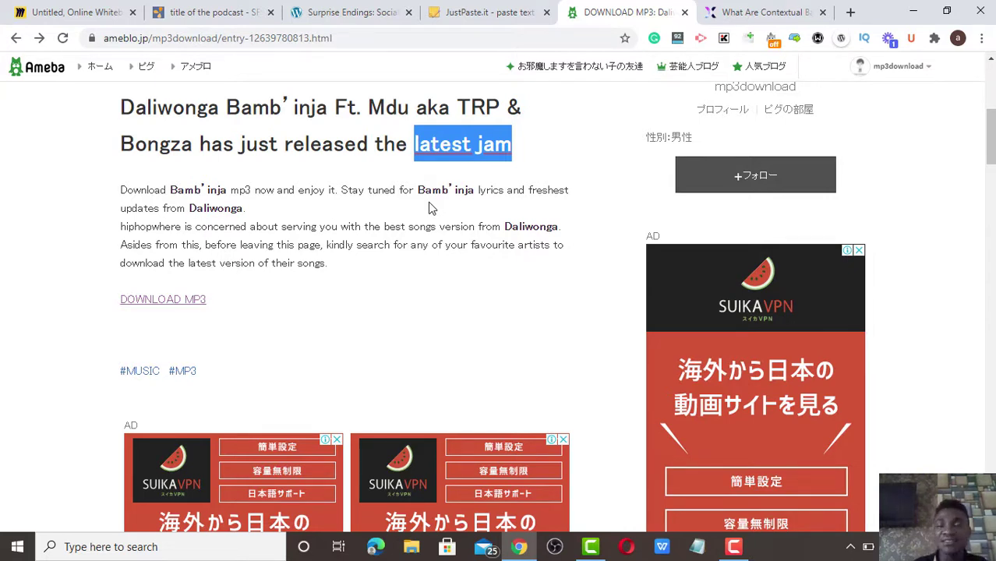
{"action": "left_click", "coordinate": [537, 151]}
{"action": "left_click_drag", "start_coordinate": [514, 152], "coordinate": [418, 154]}
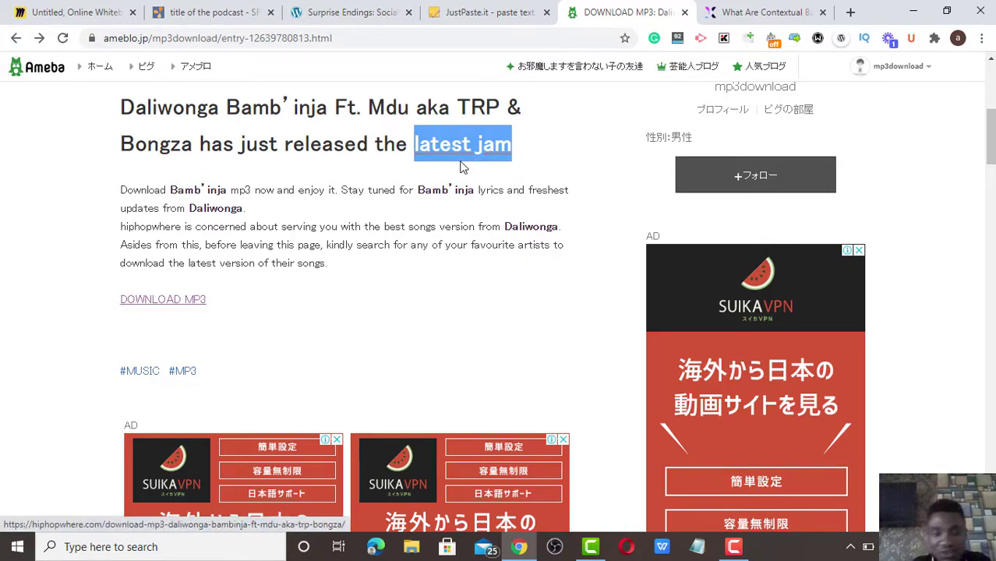
{"action": "left_click_drag", "start_coordinate": [227, 299], "coordinate": [107, 305]}
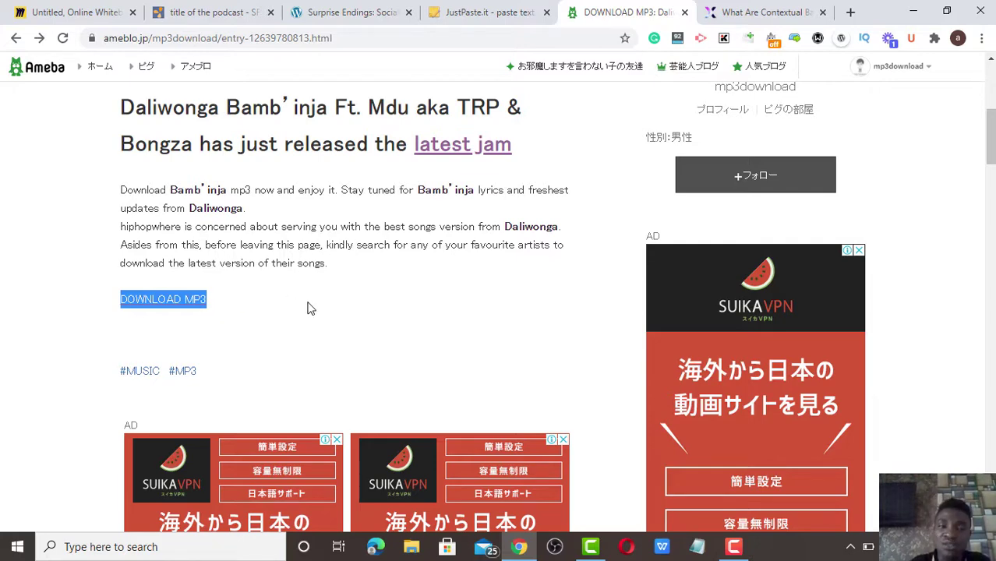
{"action": "left_click", "coordinate": [78, 12]}
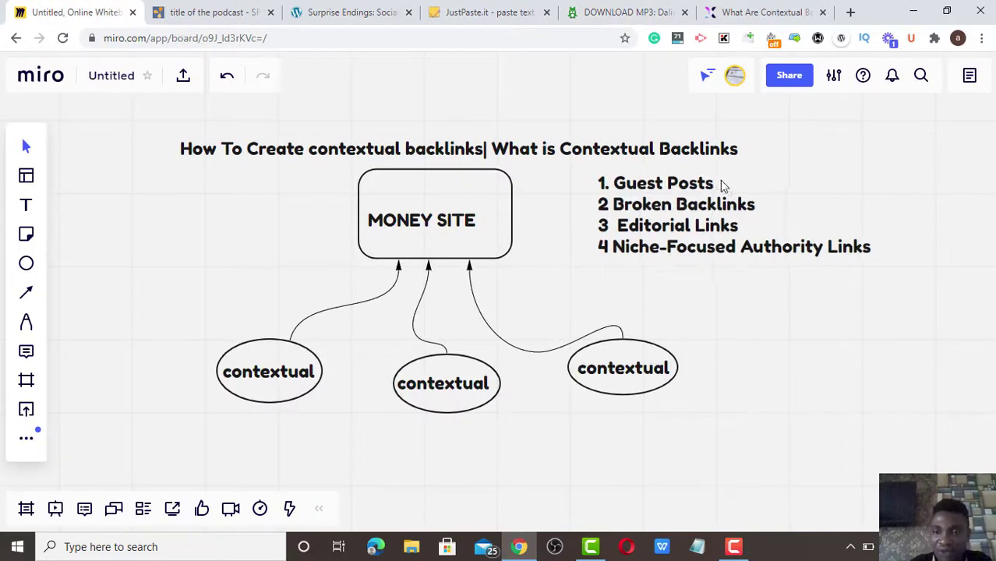
Select the numbered list of four link types on the board, then open a new browser tab
{"action": "left_click", "coordinate": [763, 208]}
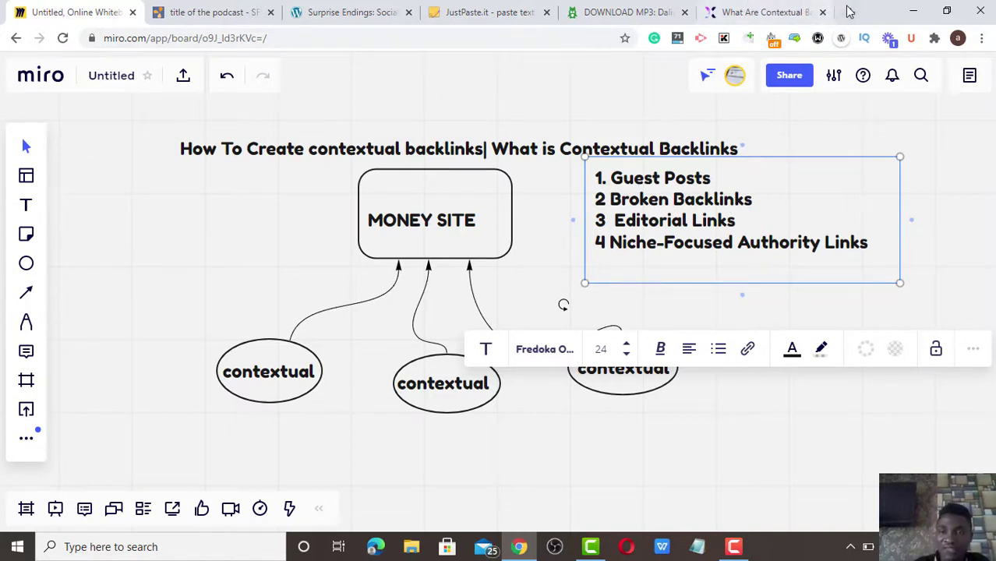
{"action": "key", "text": "ctrl+t"}
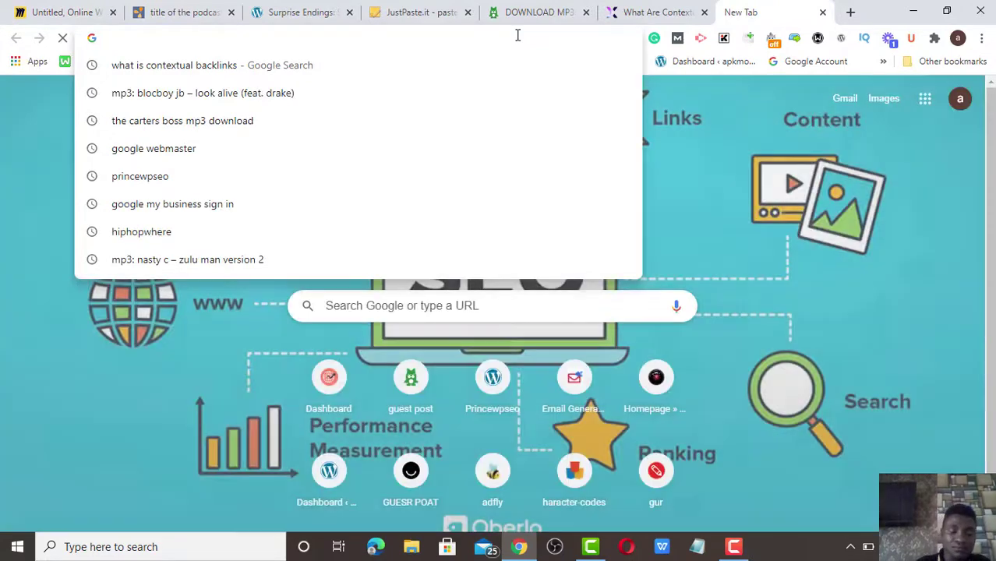
Search Google for 'WIKI', open Wikipedia, and search it for 'MUSIC'
{"action": "type", "text": "WIKI"}
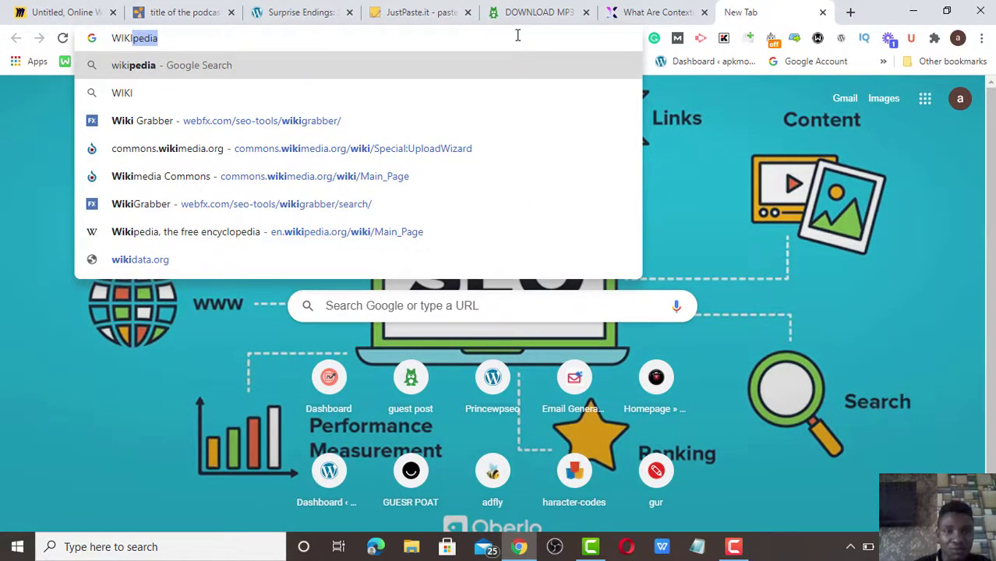
{"action": "key", "text": "Return"}
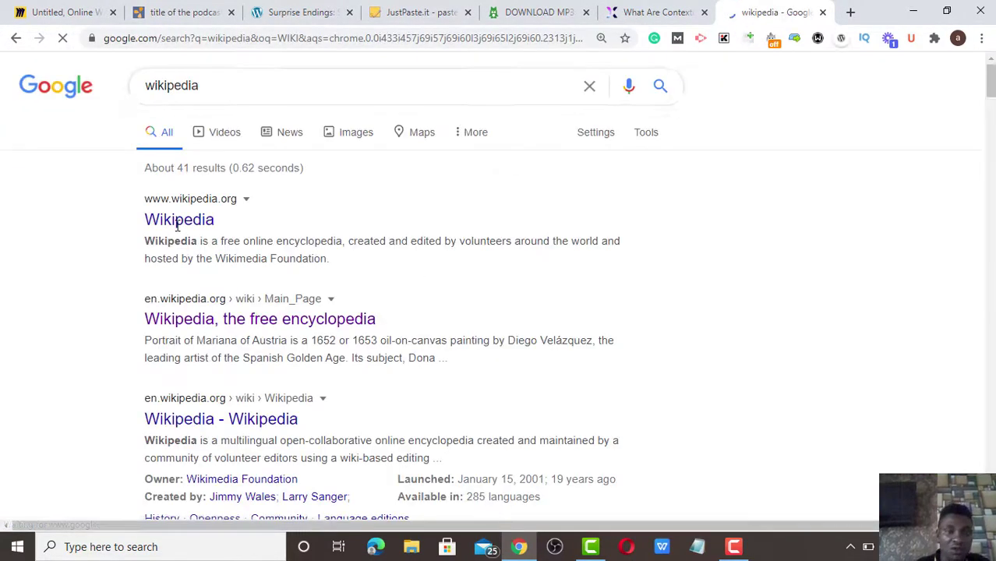
{"action": "left_click", "coordinate": [179, 226]}
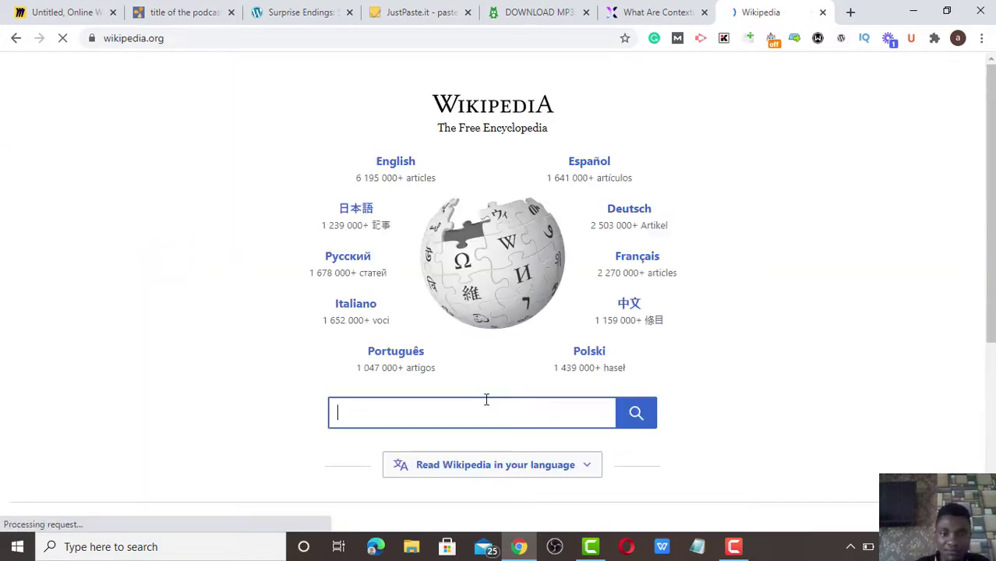
{"action": "type", "text": "MU"}
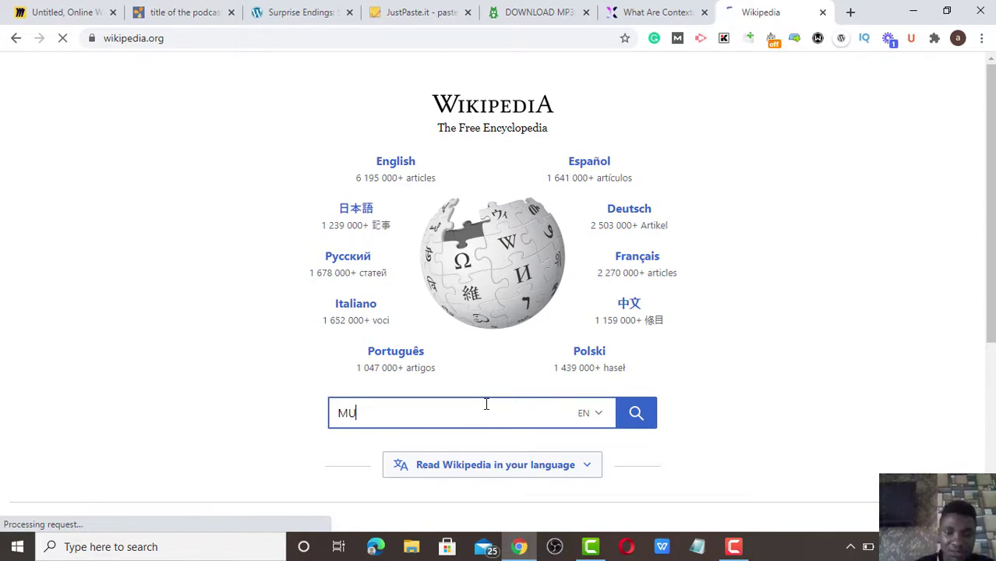
{"action": "type", "text": "SIS"}
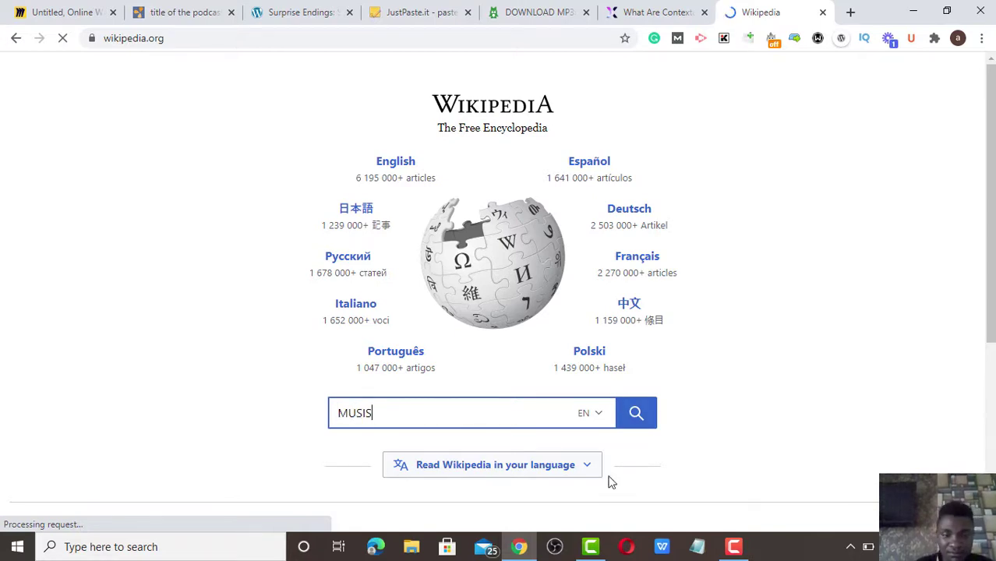
{"action": "key", "text": "BackSpace"}
{"action": "key", "text": "BackSpace"}
{"action": "type", "text": "IC"}
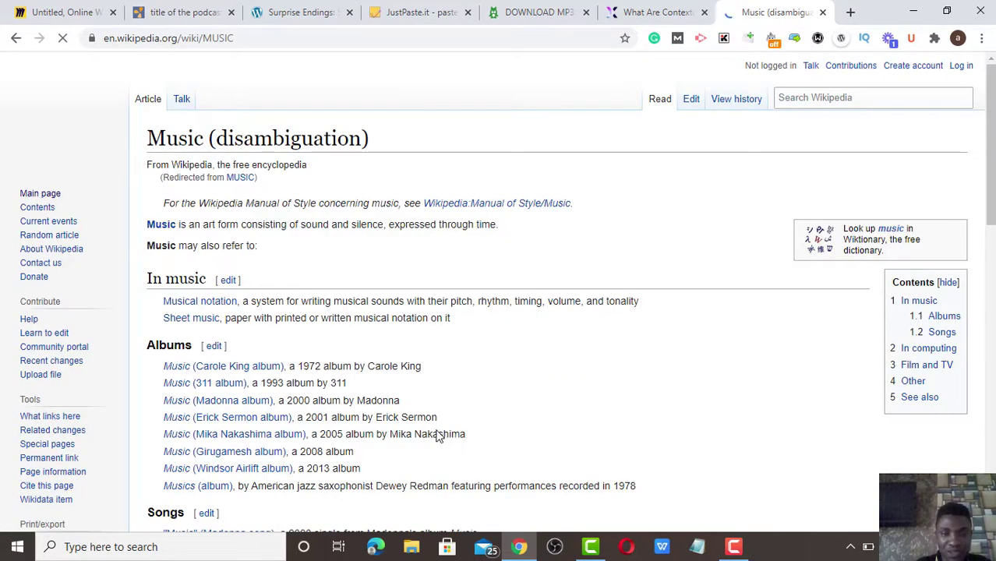
Open 'Music (Madonna album)' and highlight the 'Music (2008 film)' and 'Multi-simulation coordinator' entries
{"action": "left_click", "coordinate": [205, 404]}
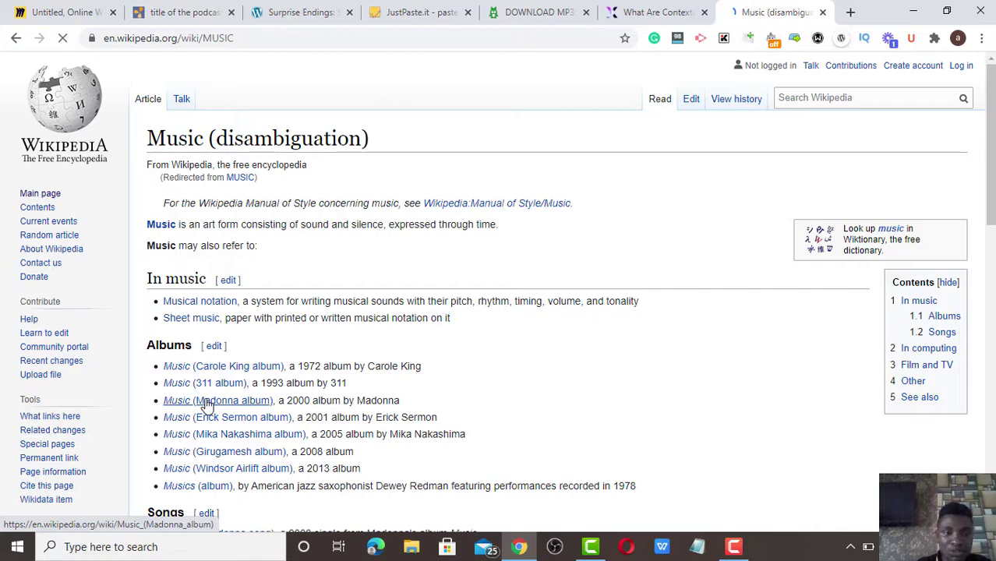
{"action": "scroll", "coordinate": [207, 405], "scroll_direction": "down", "scroll_amount": 6}
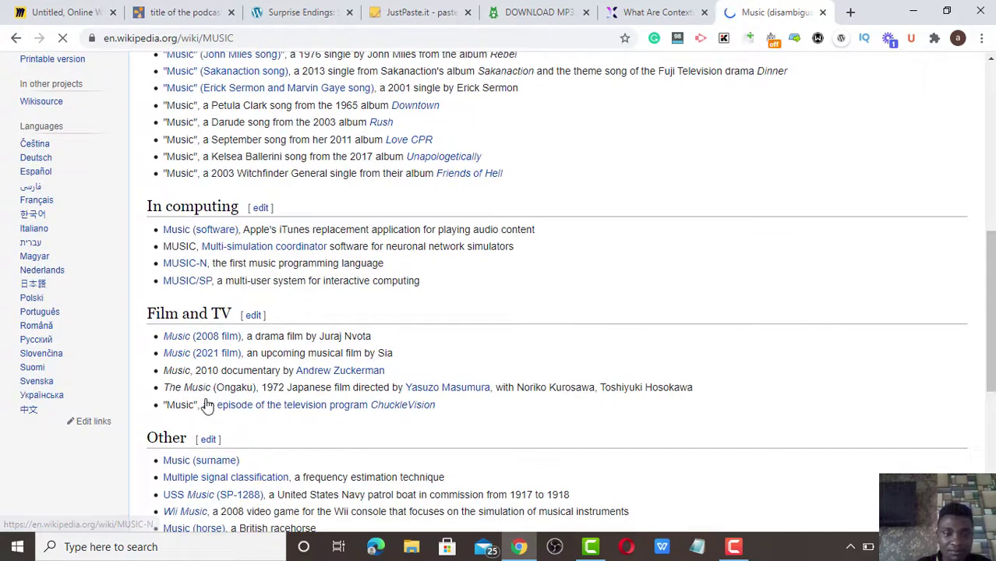
{"action": "left_click_drag", "start_coordinate": [246, 366], "coordinate": [163, 365]}
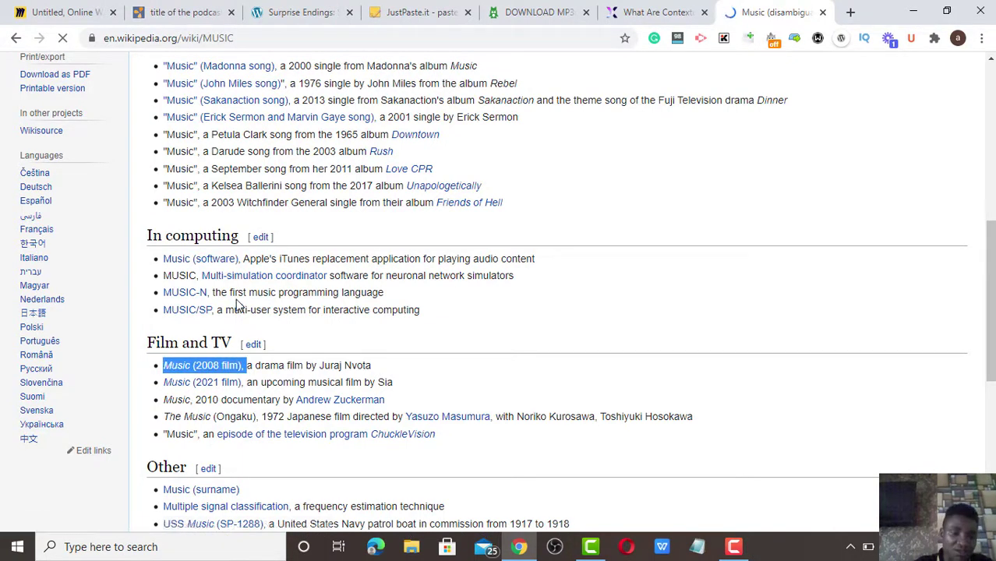
{"action": "left_click_drag", "start_coordinate": [328, 276], "coordinate": [203, 276]}
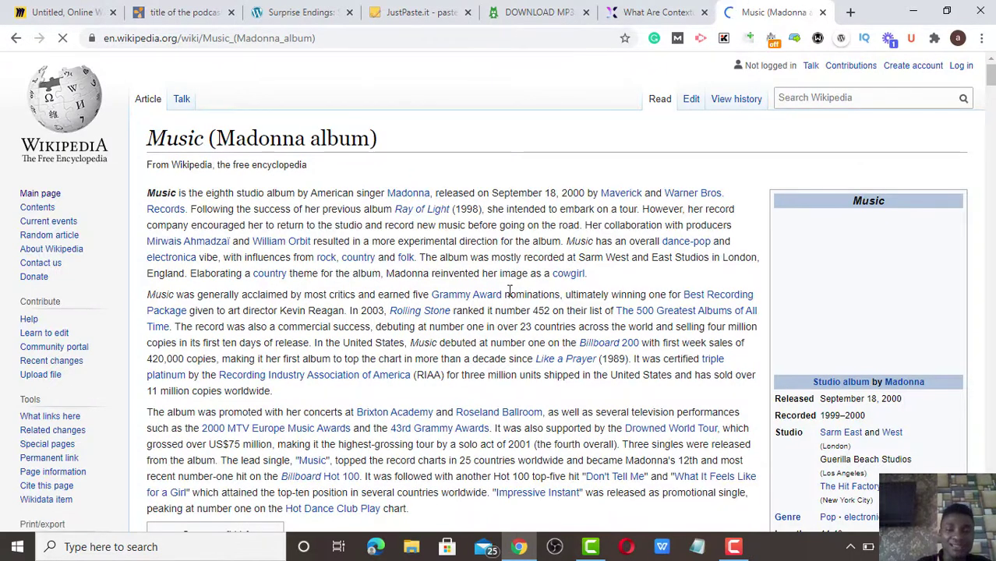
Highlight the Grammy Award, Madonna and Judy Garland links in the article, then return to Miro
{"action": "left_click_drag", "start_coordinate": [507, 294], "coordinate": [433, 293]}
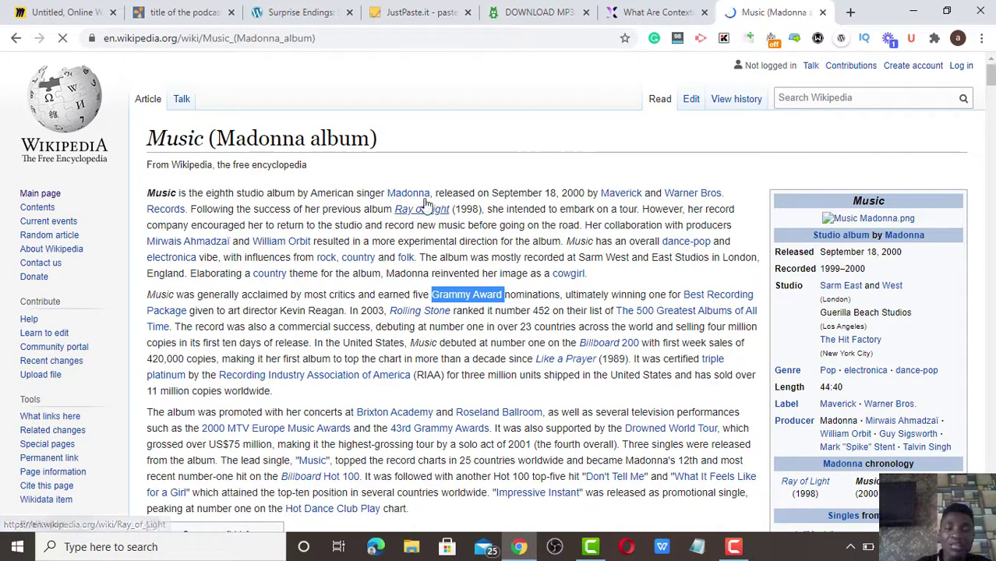
{"action": "left_click_drag", "start_coordinate": [433, 193], "coordinate": [382, 193]}
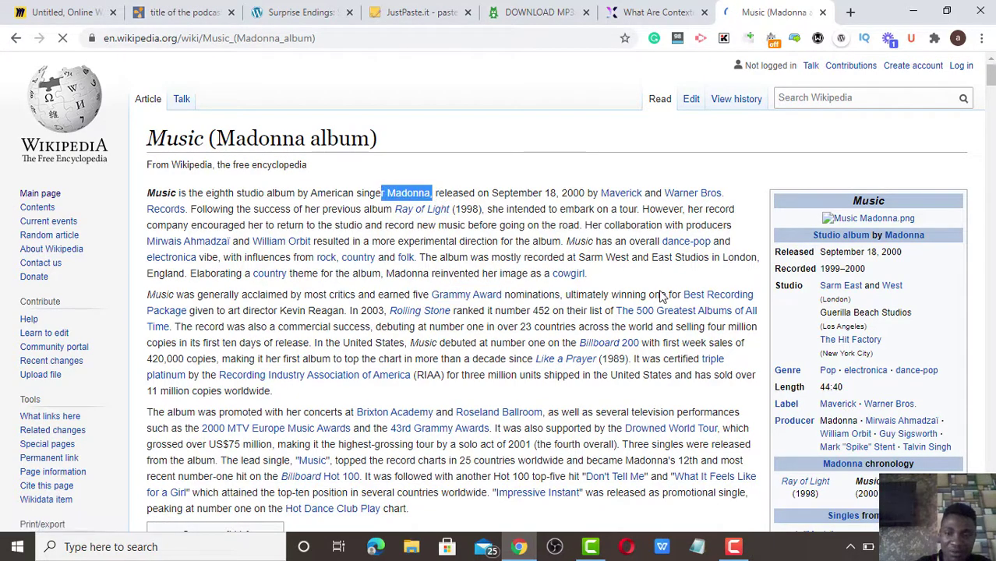
{"action": "left_click", "coordinate": [991, 179]}
{"action": "left_click", "coordinate": [991, 179]}
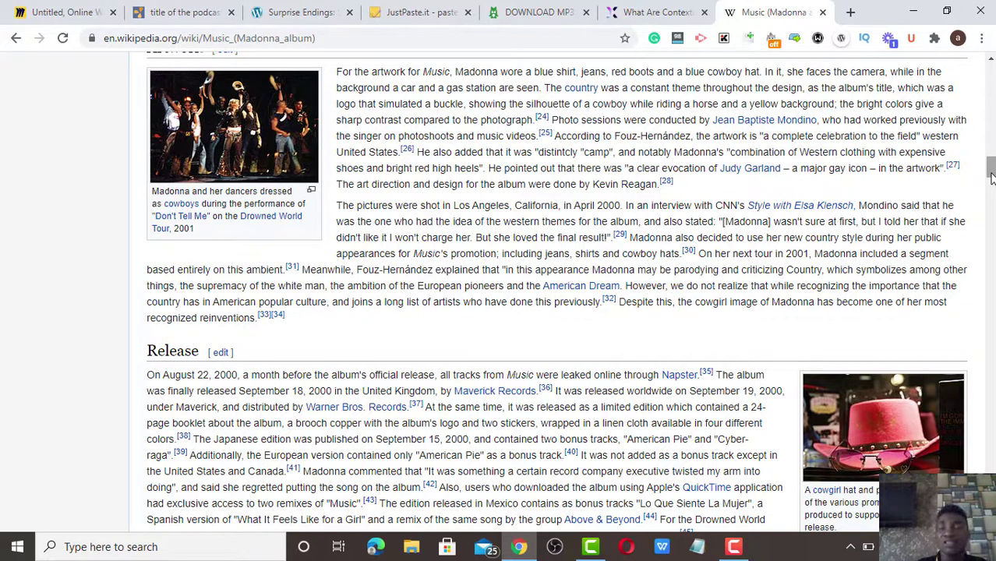
{"action": "left_click_drag", "start_coordinate": [792, 168], "coordinate": [721, 166]}
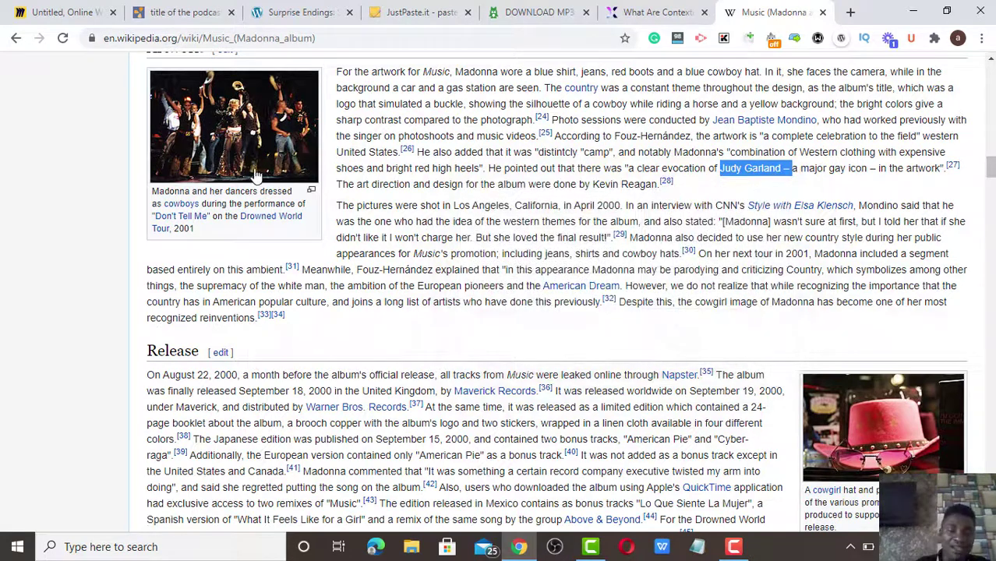
{"action": "left_click", "coordinate": [86, 6]}
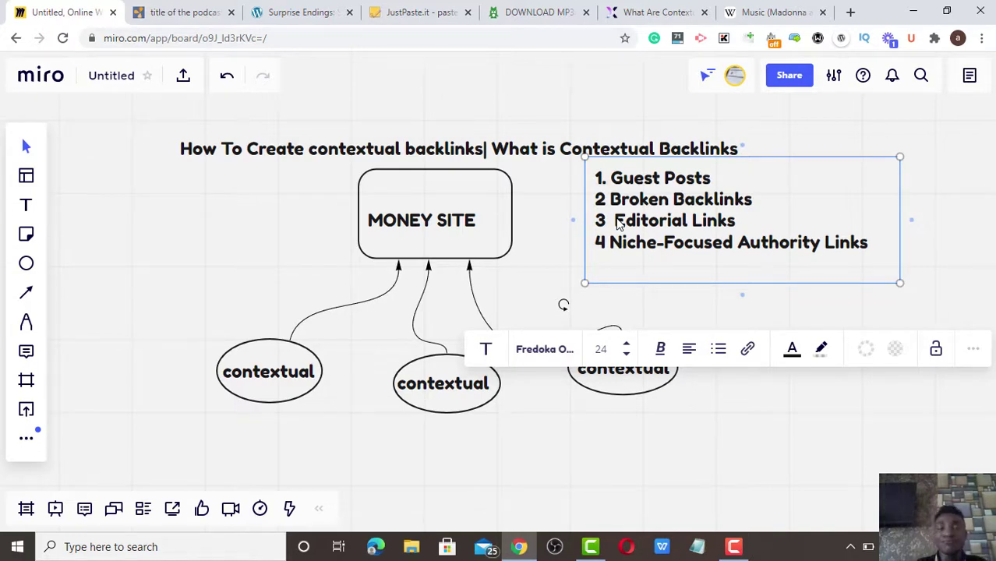
After explaining the diagram's four link types, open a new blank Chrome tab
{"action": "left_click", "coordinate": [851, 12]}
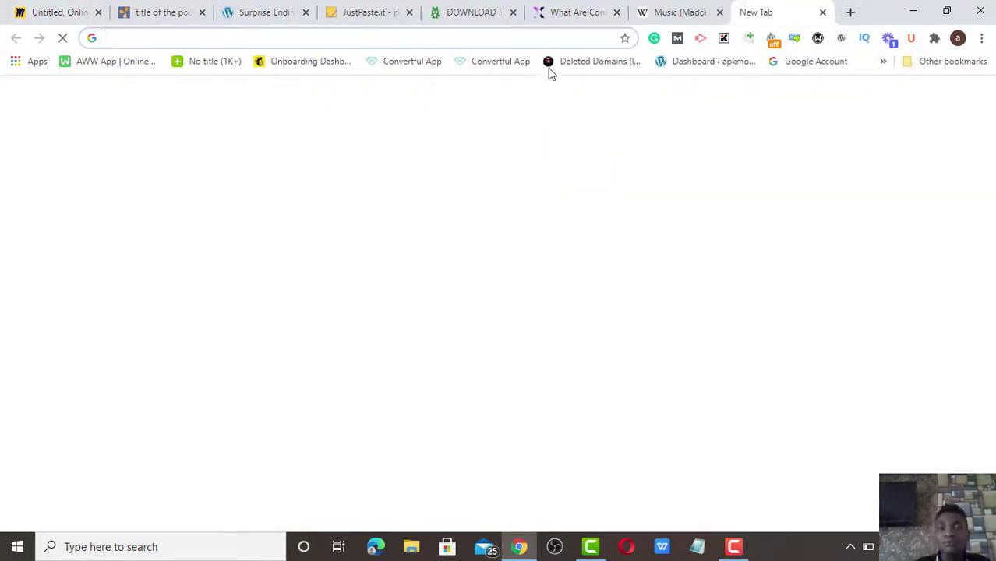
Search Google for 'how to make money online for beginners', select the query, then revisit the Madonna article
{"action": "left_click", "coordinate": [551, 39]}
{"action": "type", "text": "H"}
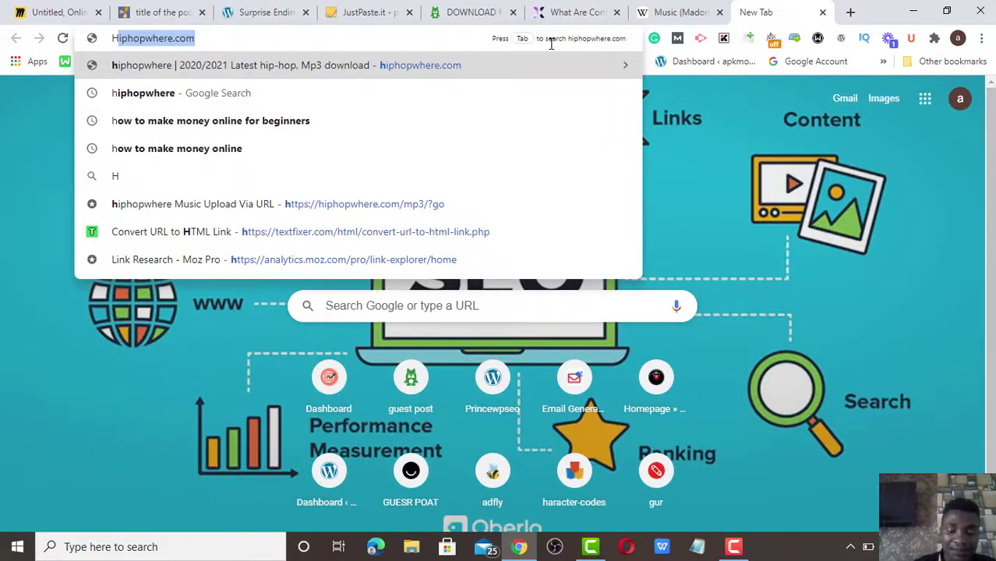
{"action": "type", "text": "OW"}
{"action": "key", "text": "Return"}
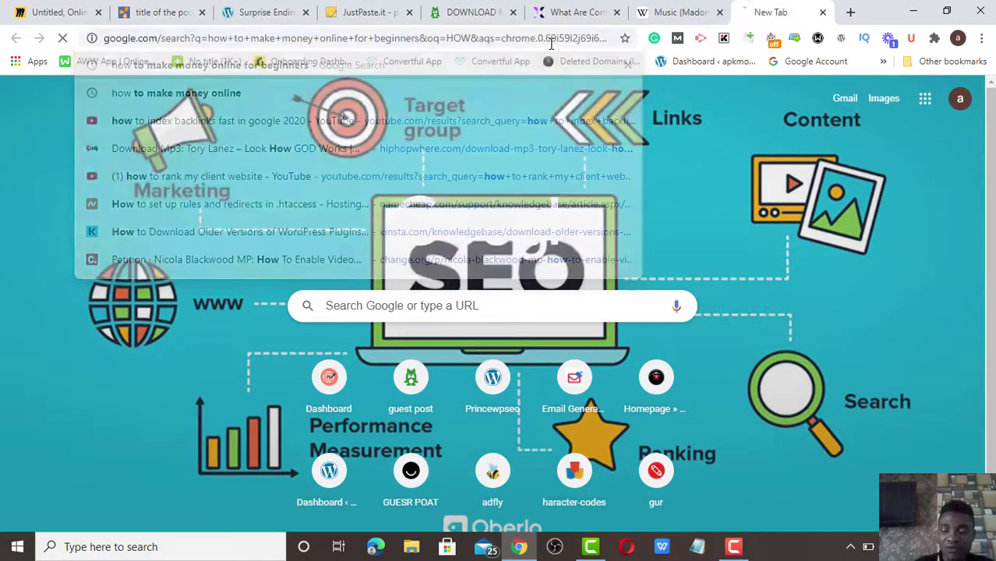
{"action": "left_click", "coordinate": [377, 86]}
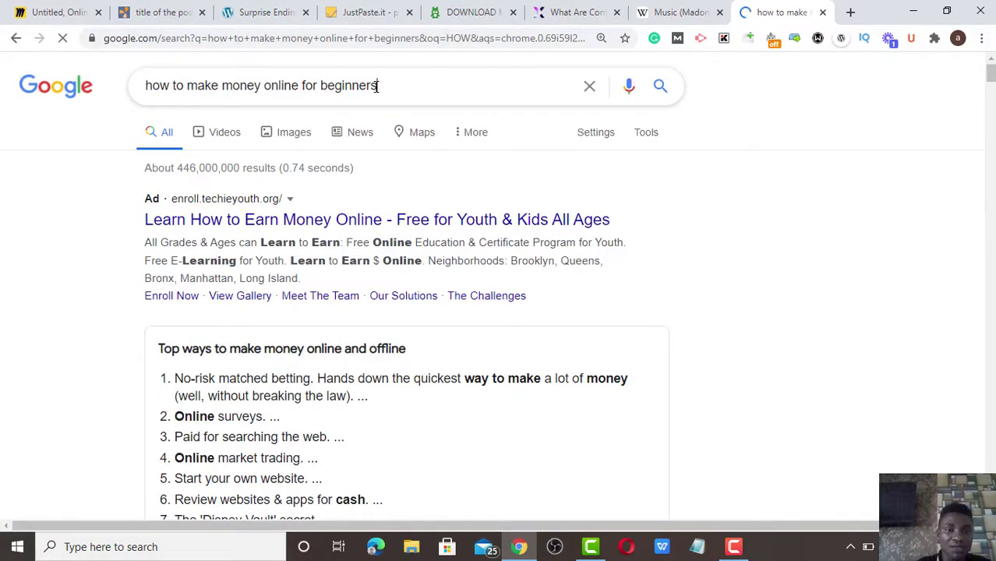
{"action": "key", "text": "ctrl+a"}
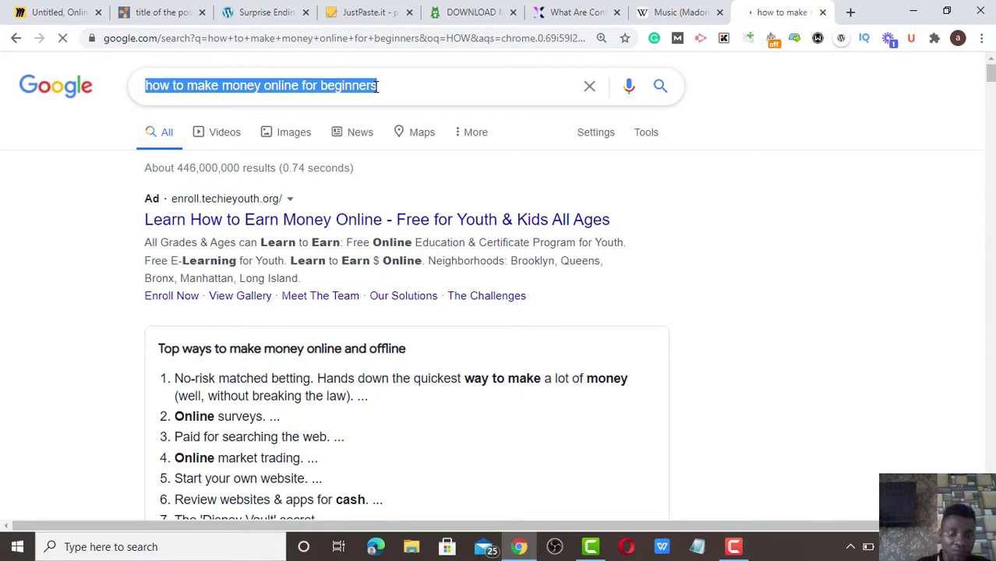
{"action": "left_click", "coordinate": [674, 13]}
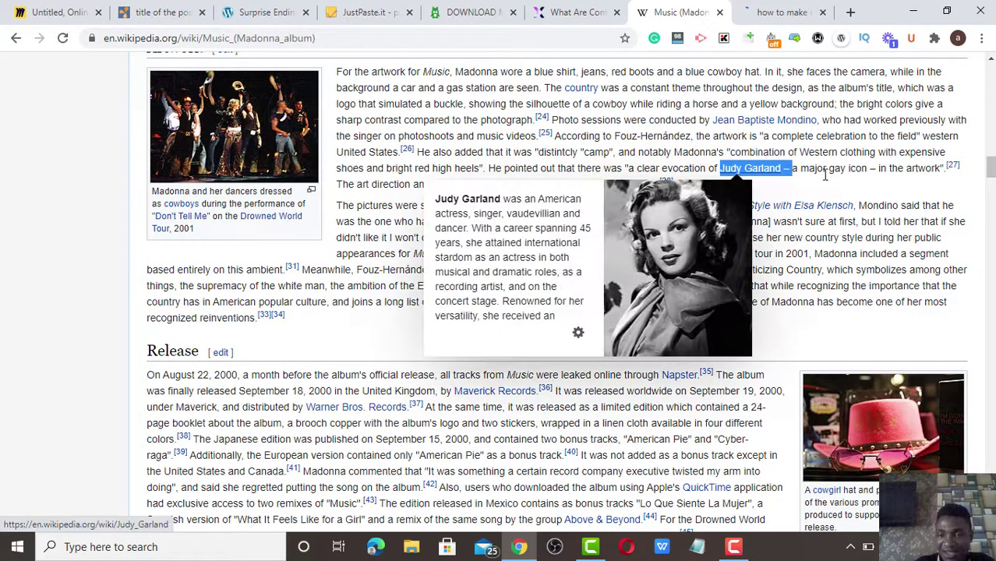
Select the 'Judy Garland' anchor text and compare it with the Google results page
{"action": "left_click", "coordinate": [783, 170]}
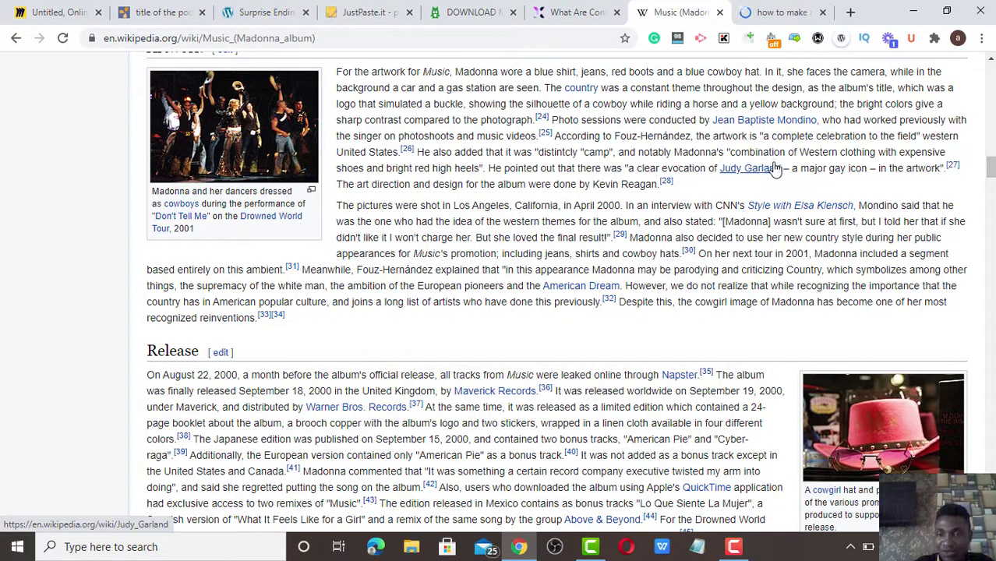
{"action": "left_click_drag", "start_coordinate": [781, 169], "coordinate": [719, 168]}
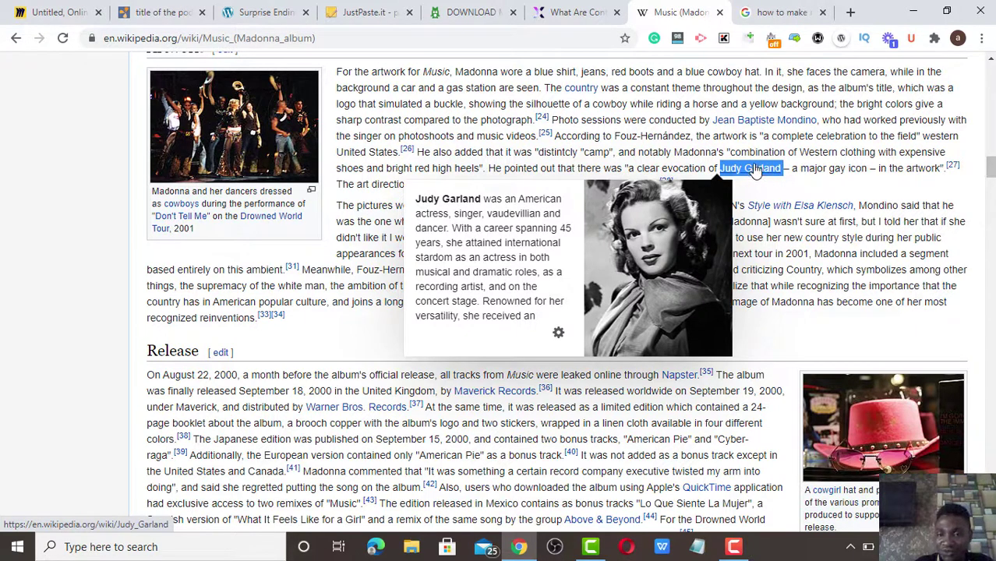
{"action": "left_click", "coordinate": [780, 11]}
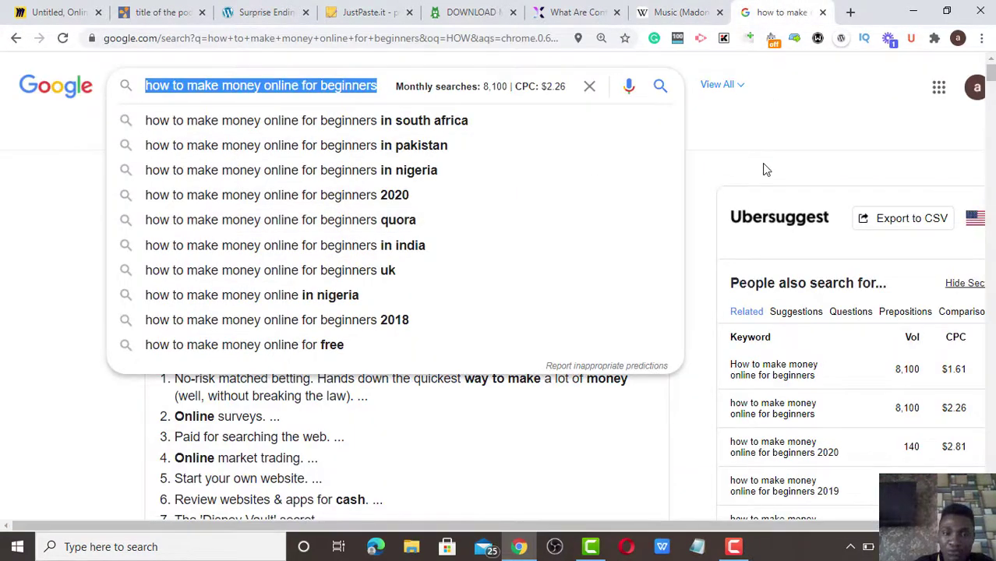
{"action": "left_click", "coordinate": [726, 145]}
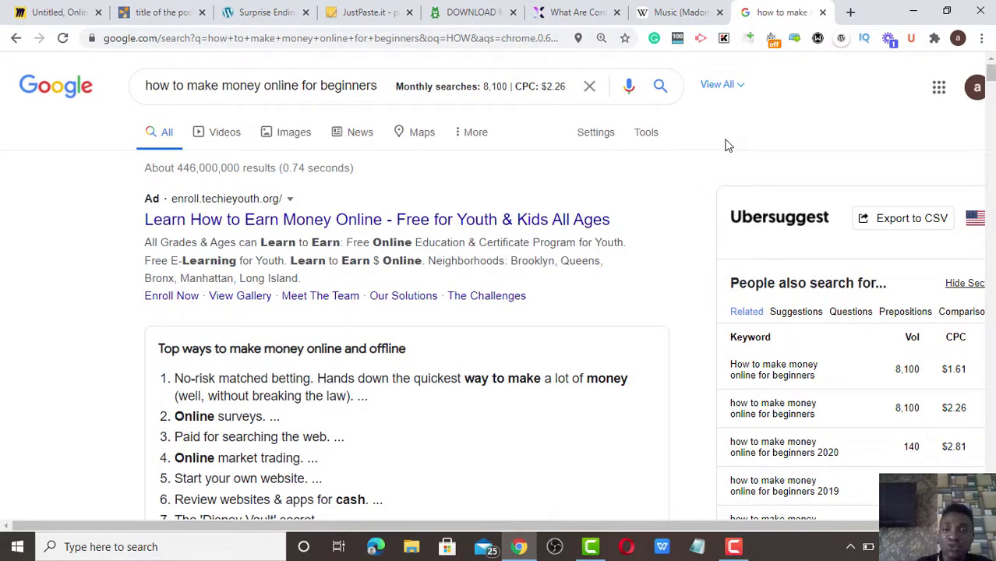
{"action": "left_click", "coordinate": [647, 8]}
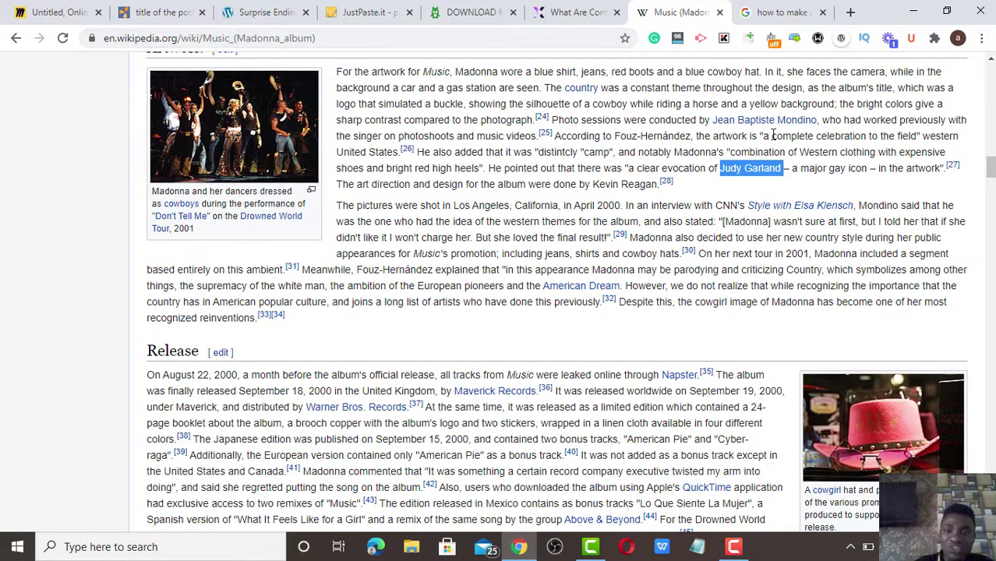
Show the DIVA podcast comment page, then move on to the JustPaste.it note
{"action": "mouse_move", "coordinate": [738, 175]}
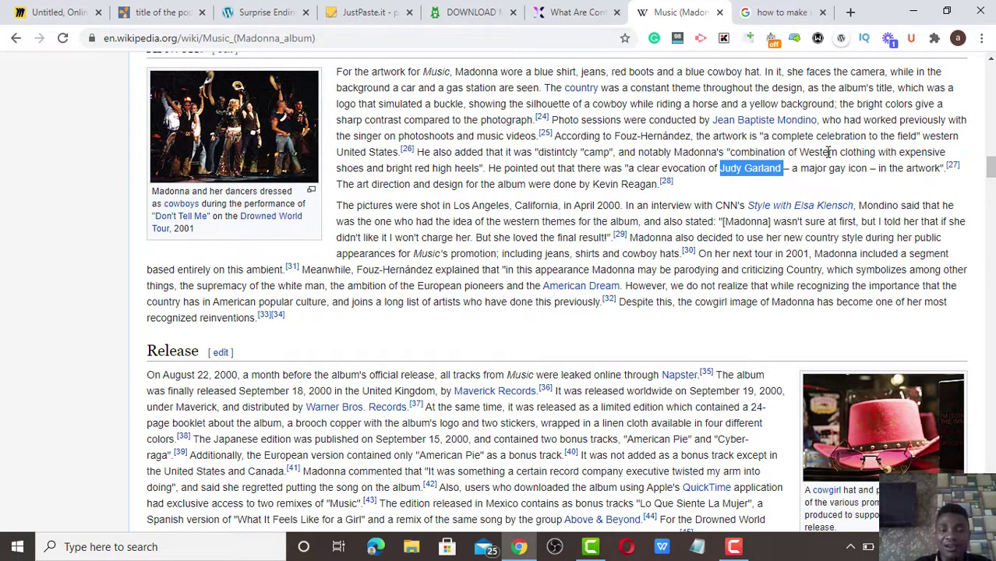
{"action": "left_click", "coordinate": [160, 11]}
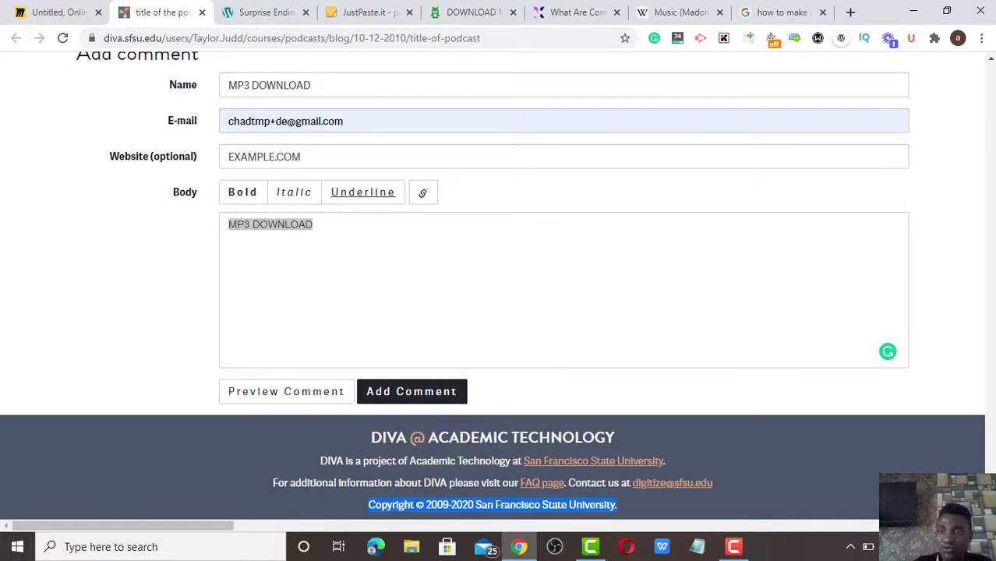
{"action": "scroll", "coordinate": [752, 195], "scroll_direction": "up", "scroll_amount": 10}
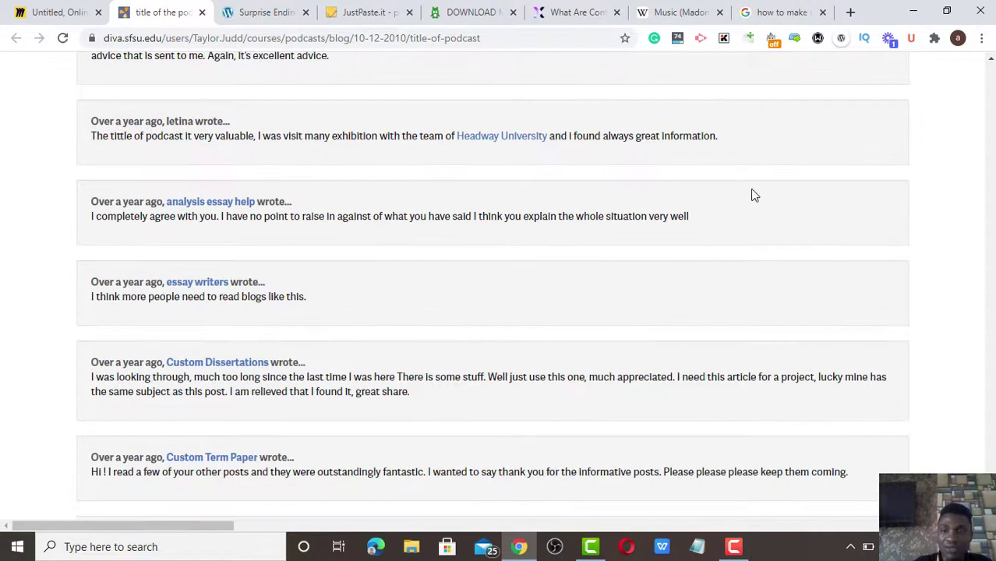
{"action": "left_click", "coordinate": [357, 12]}
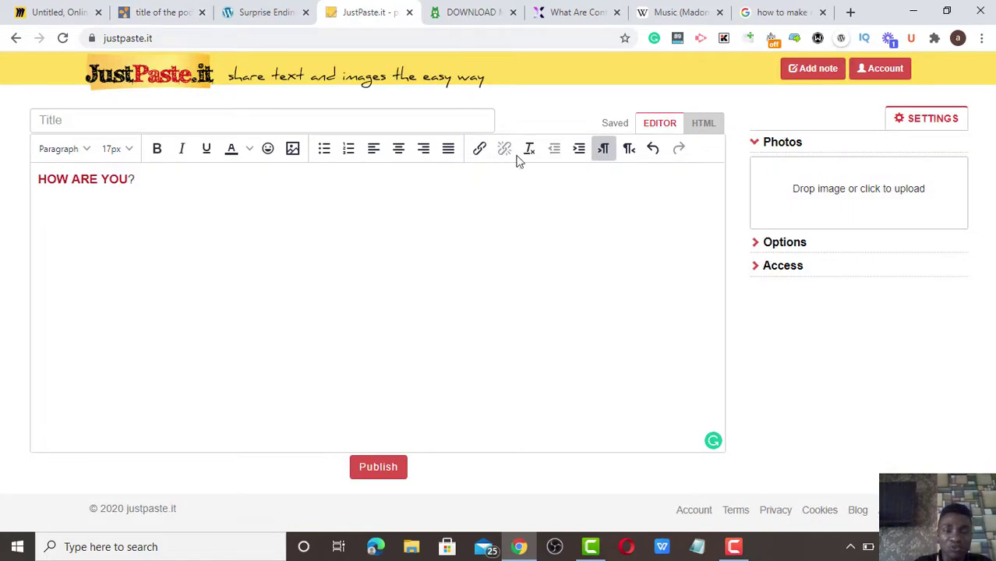
Paste the linked 'HOW ARE YOU?' text into a new JustPaste.it note, then select 'latest jam' on the ameblo post
{"action": "left_click", "coordinate": [810, 79]}
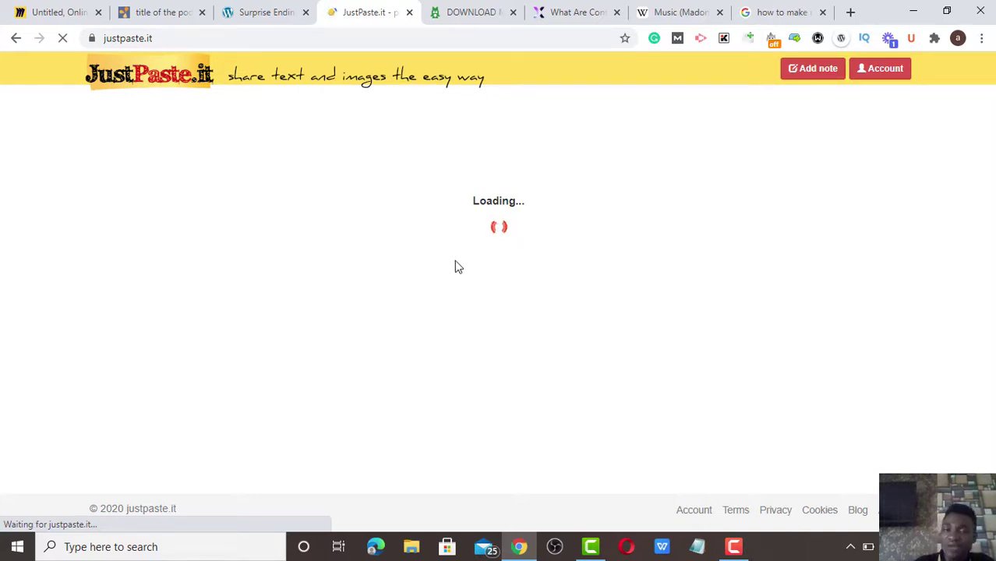
{"action": "left_click", "coordinate": [504, 246]}
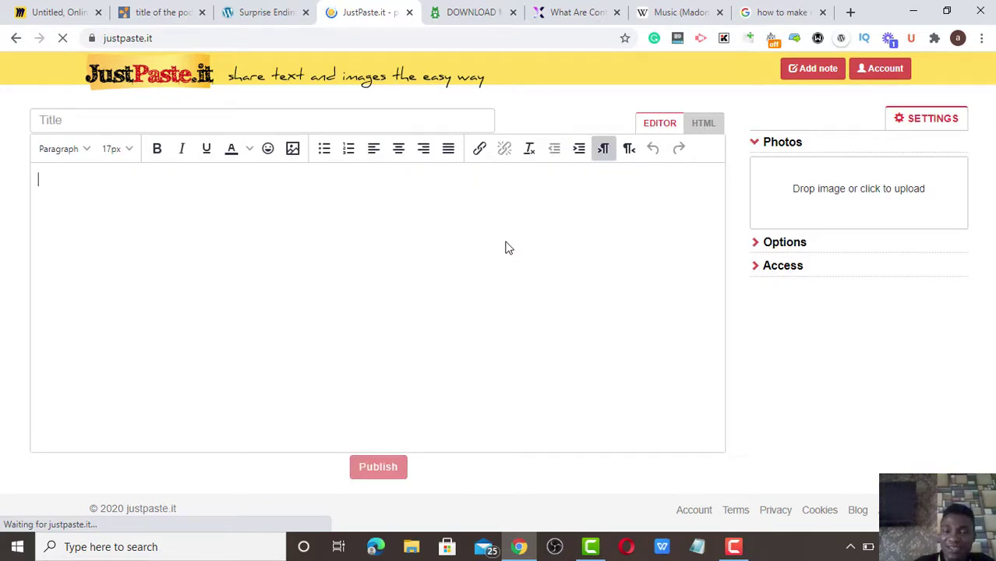
{"action": "type", "text": "HOW ARE YOU?"}
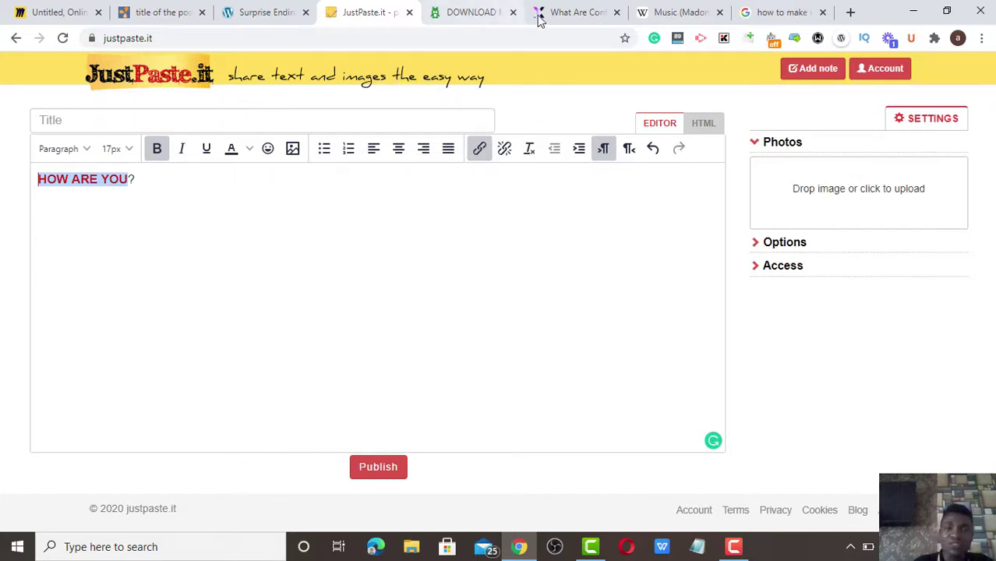
{"action": "left_click", "coordinate": [474, 13]}
{"action": "left_click_drag", "start_coordinate": [545, 149], "coordinate": [414, 145]}
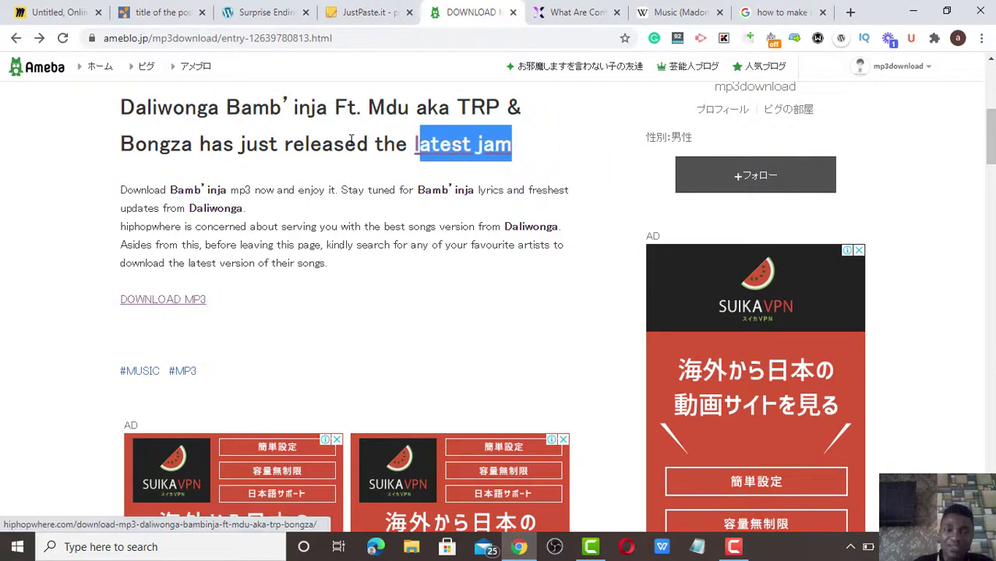
Show the Surprise Endings and DIVA podcast comment pages, then return to the Miro diagram
{"action": "left_click", "coordinate": [295, 11]}
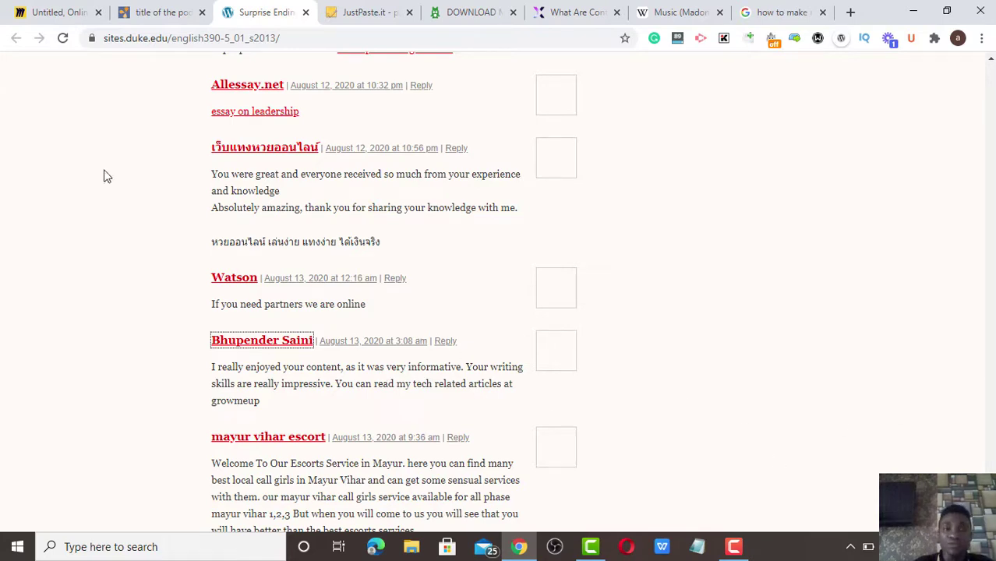
{"action": "left_click", "coordinate": [176, 9]}
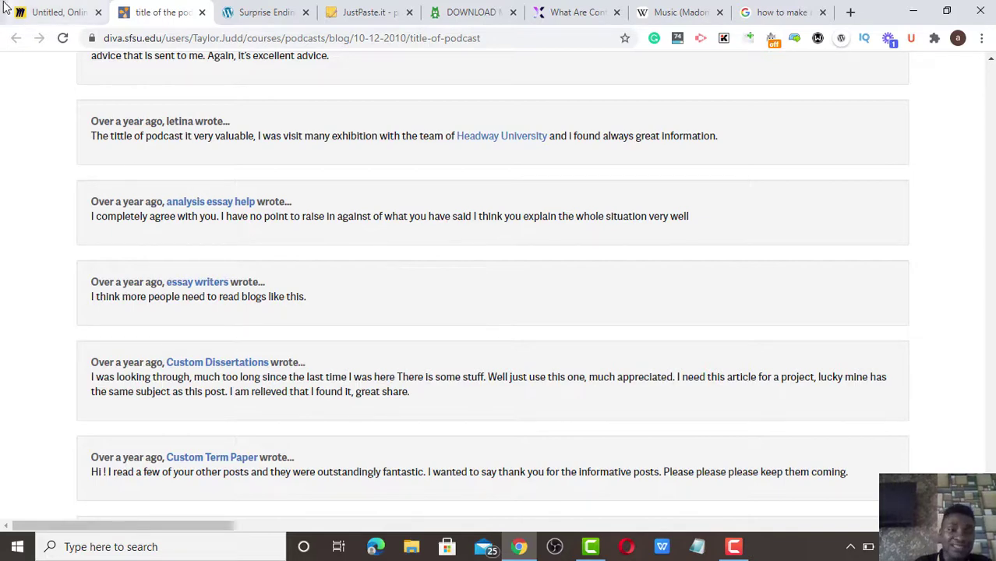
{"action": "left_click", "coordinate": [59, 12]}
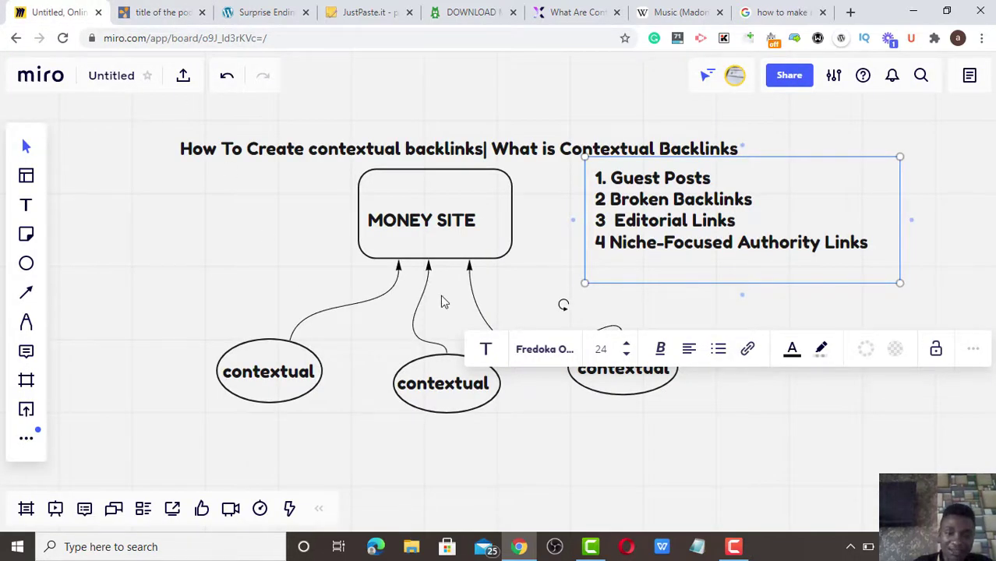